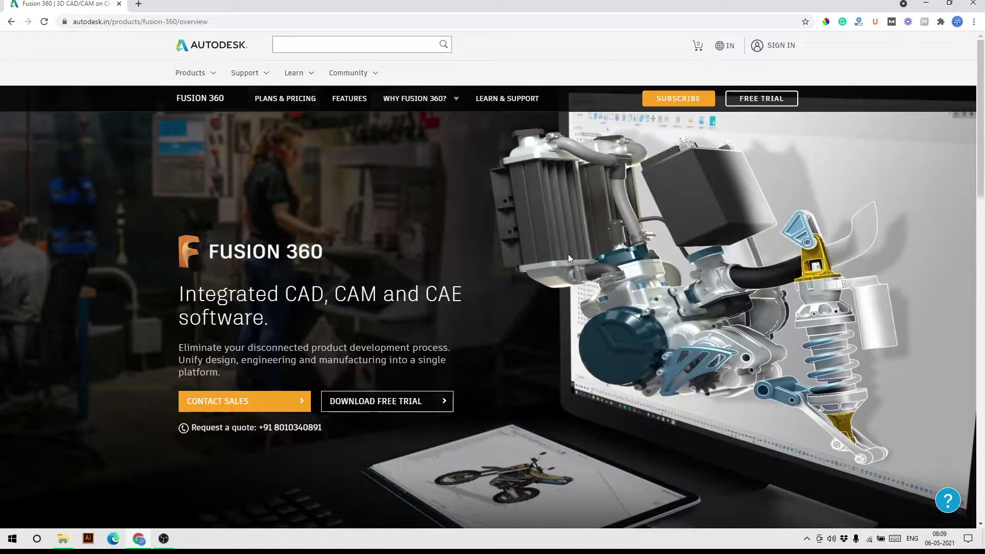
- Open google.co.in in a new browser tab
left_click(138, 4)
type("google.co.in")
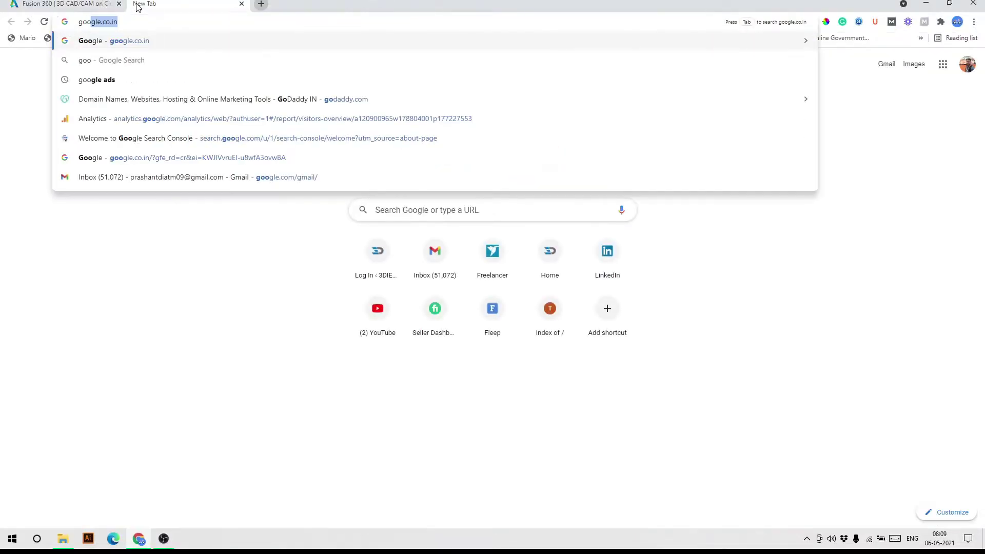
key("Return")
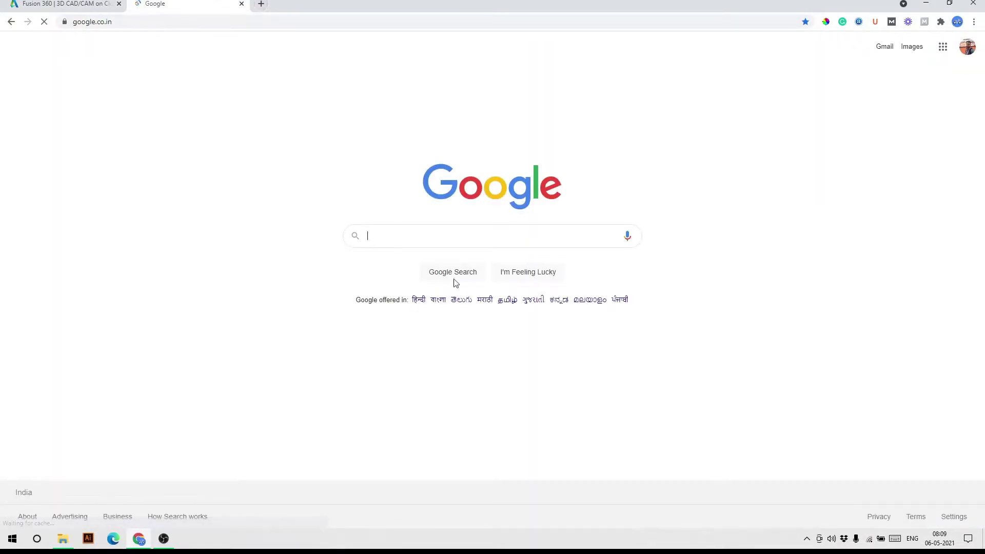
- Search 'autodesk fusion 360 trial download' and follow the 'Download Fusion 360 for Free' result
type("autodesk fusion")
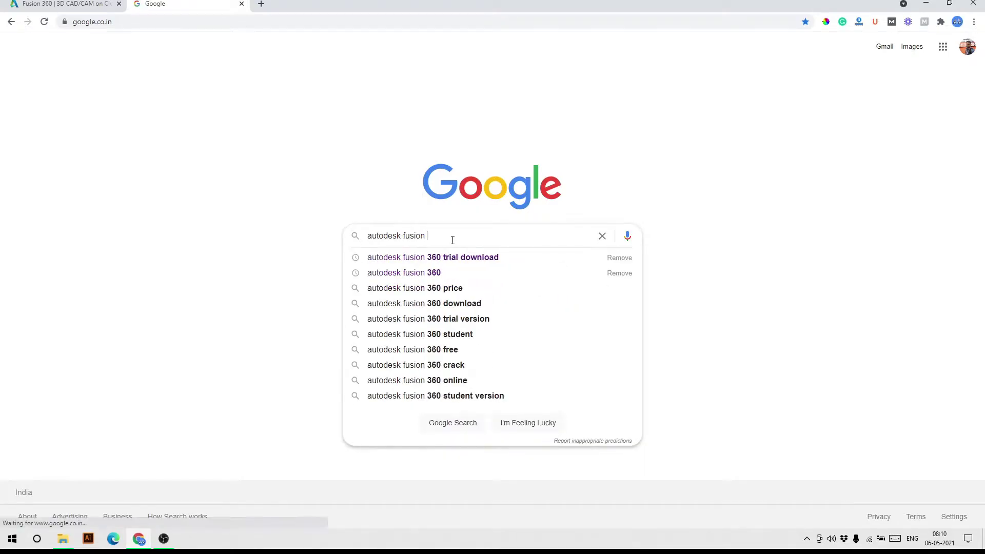
type(" 360")
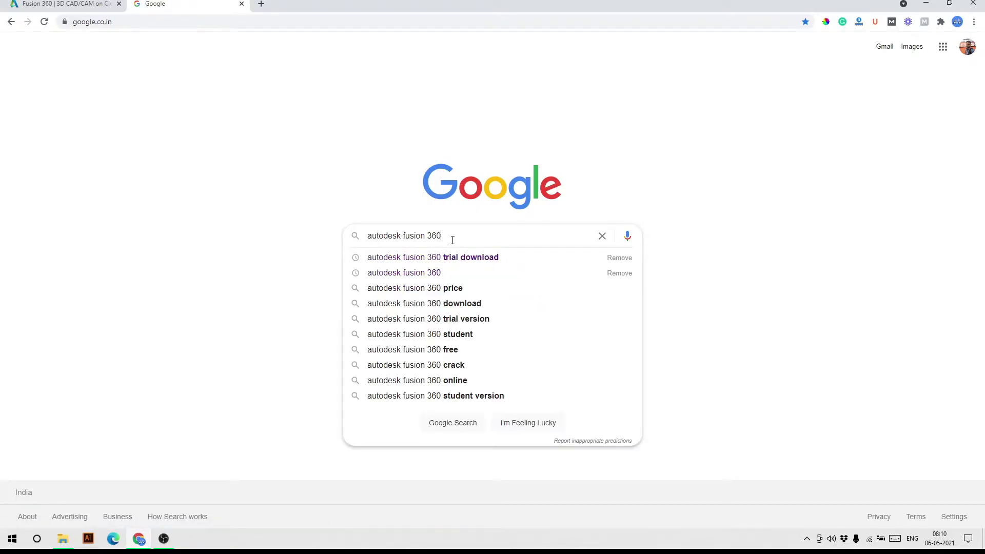
key("Down")
key("Return")
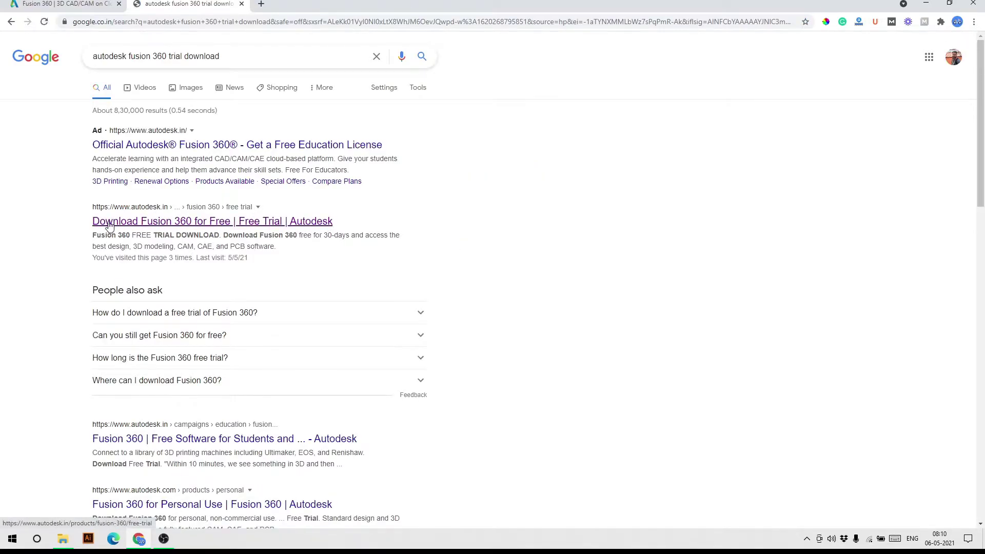
left_click(172, 226)
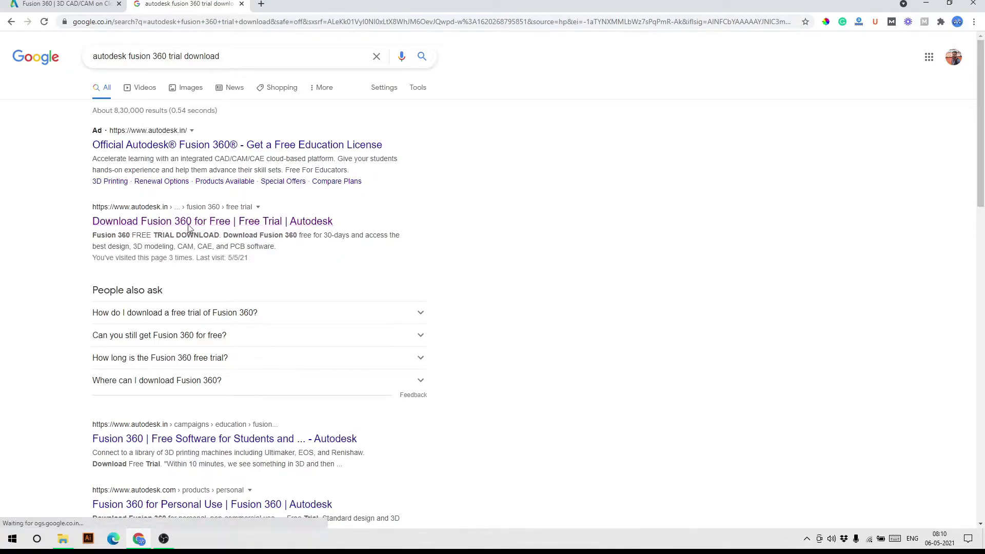
- Load the Fusion 360 free trial page and start the 30-day trial download
left_click(157, 226)
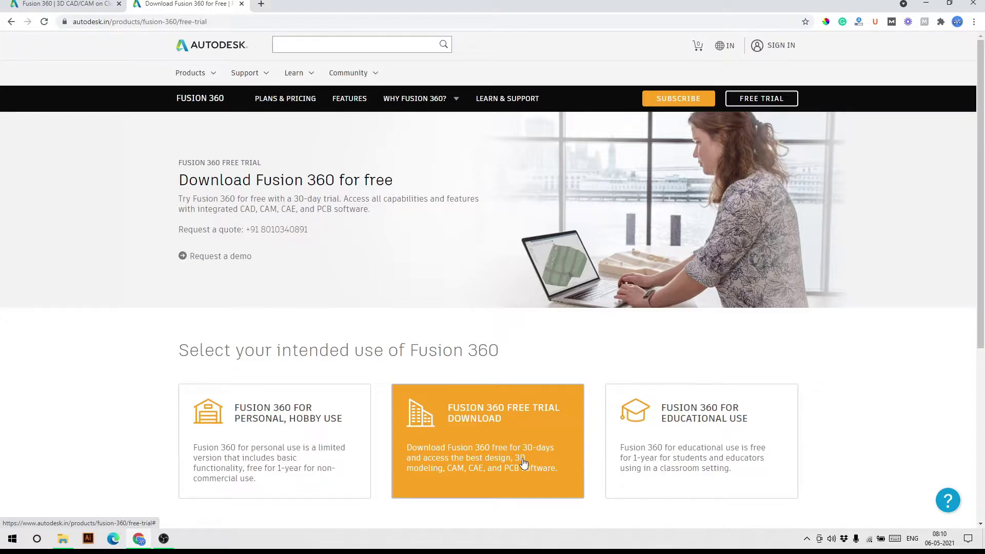
left_click(483, 441)
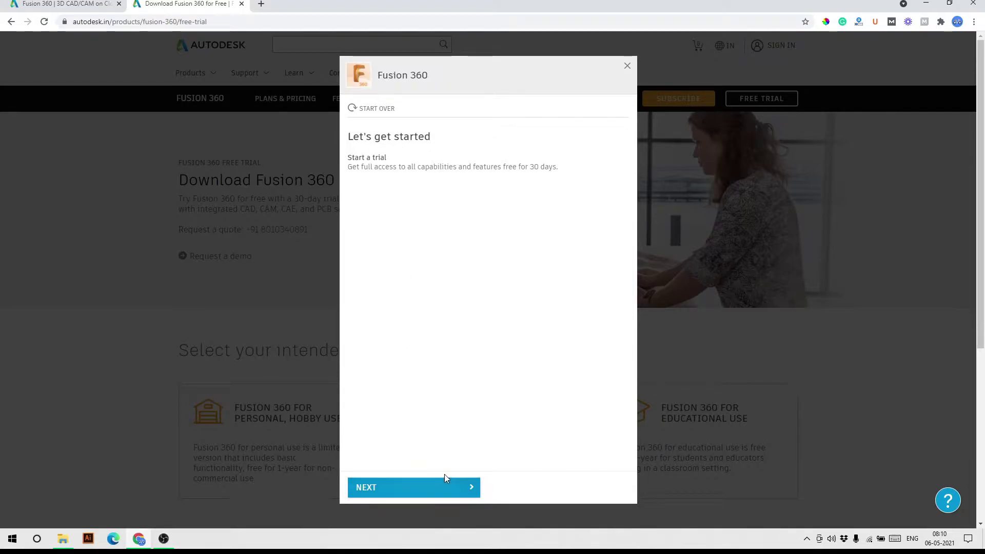
- Sign in to the Autodesk account using the saved email and autofilled password
left_click(448, 491)
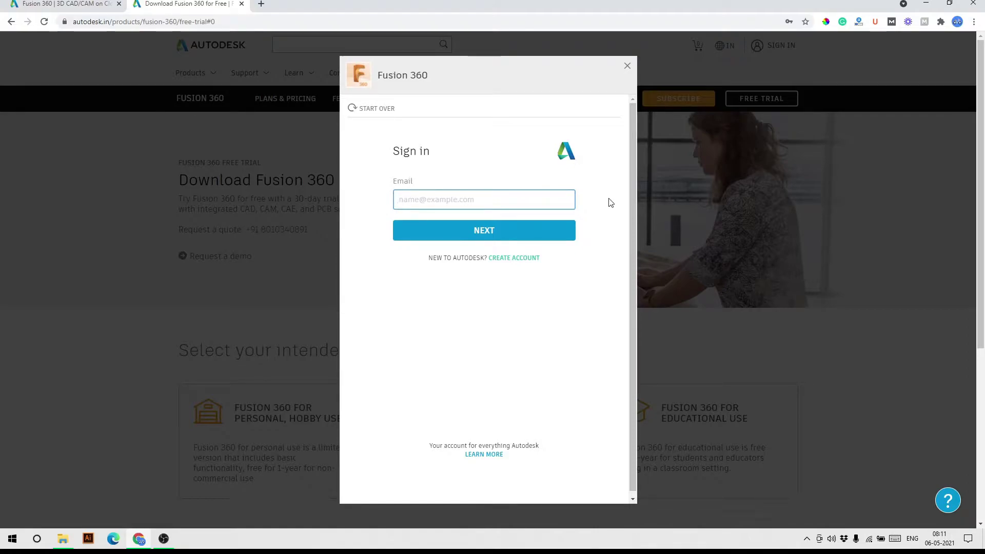
left_click(496, 192)
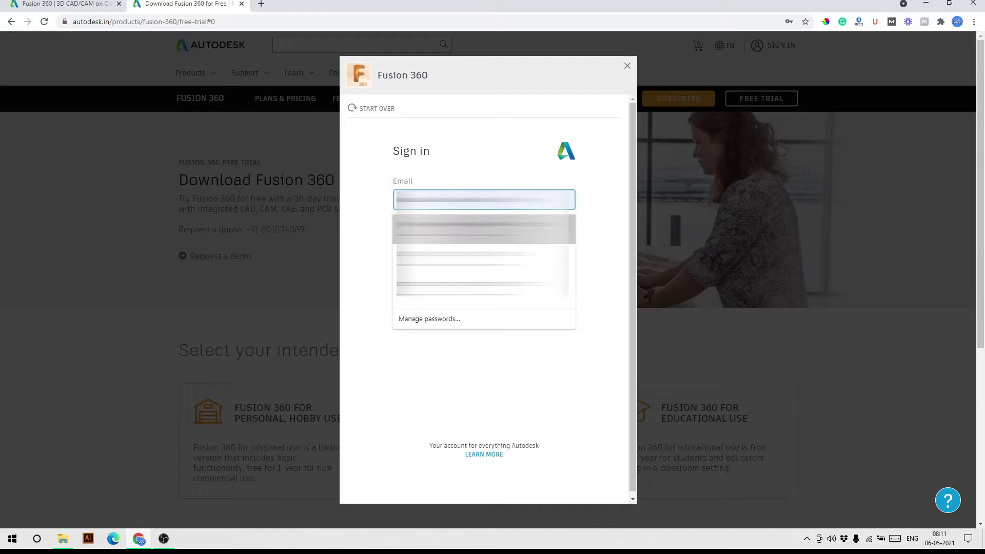
key("Return")
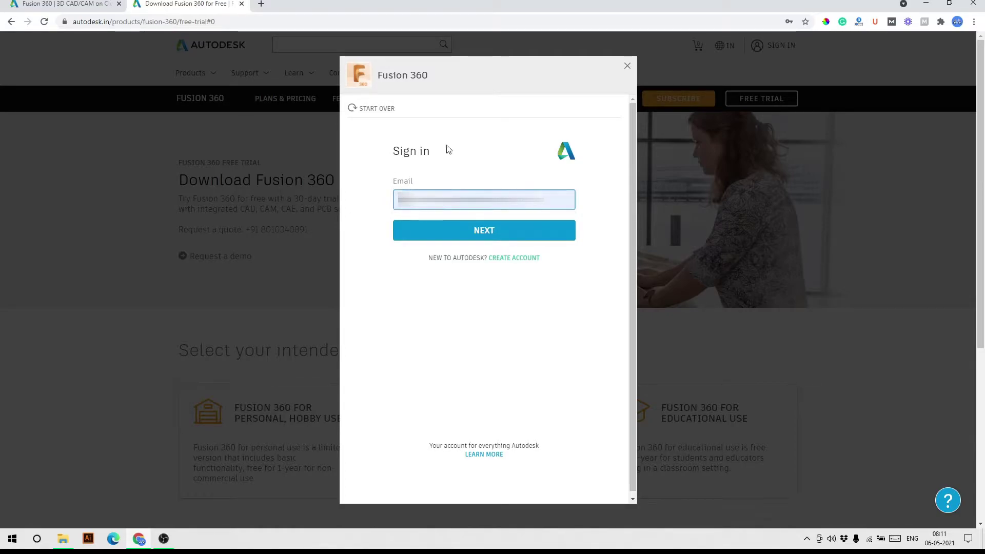
left_click(491, 241)
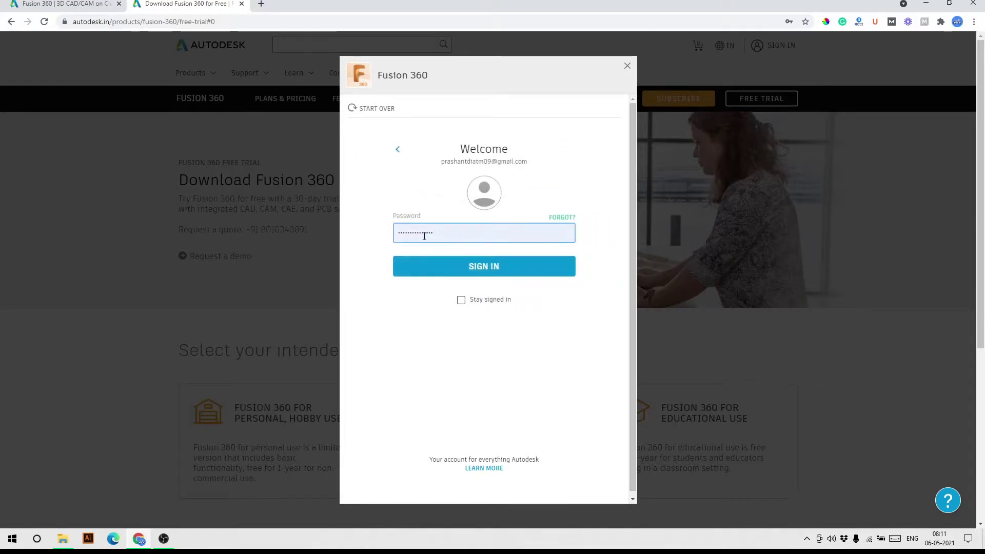
left_click(439, 269)
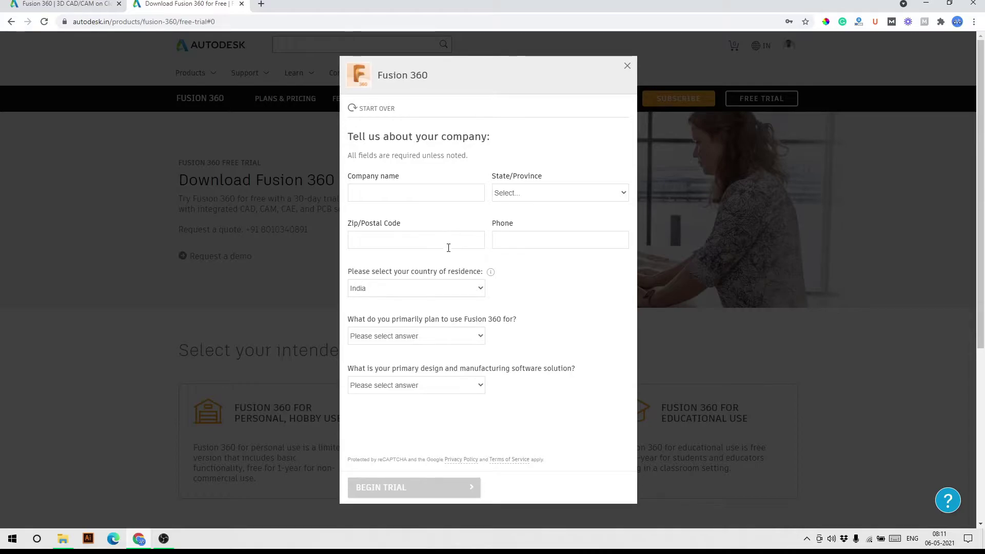
- Enter the postal code and phone number, and set country of residence to India
left_click(424, 242)
type("800")
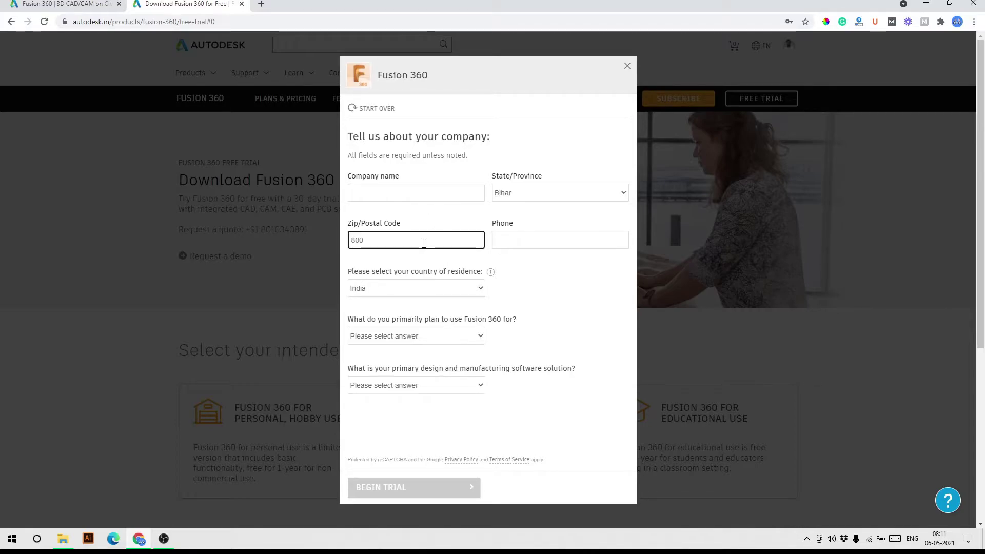
type("014")
left_click(529, 240)
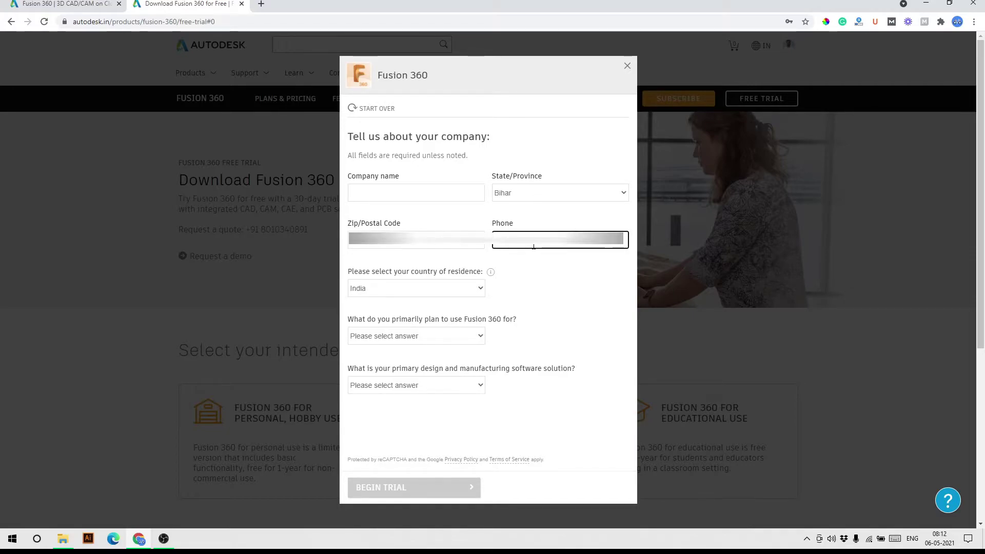
left_click(479, 289)
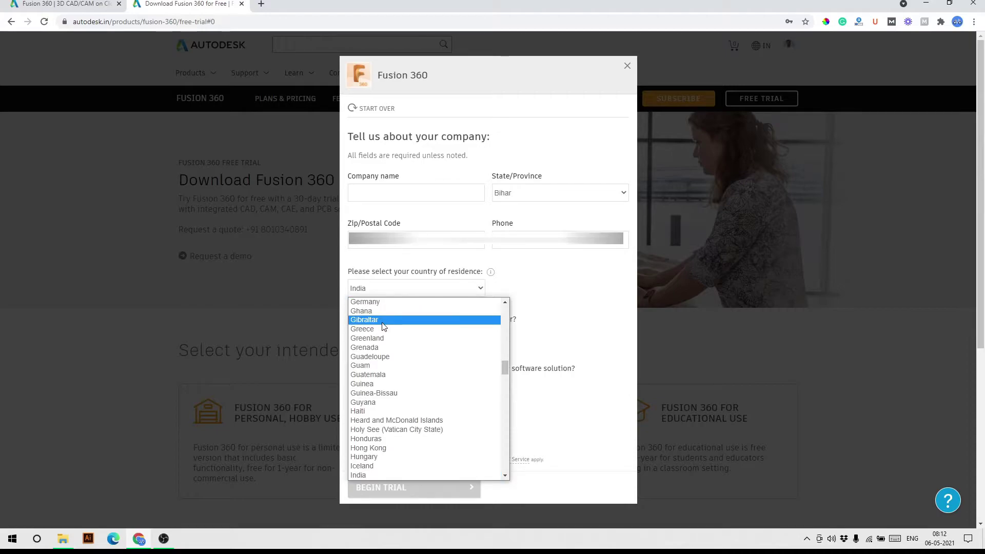
key("i")
key("Down")
key("Return")
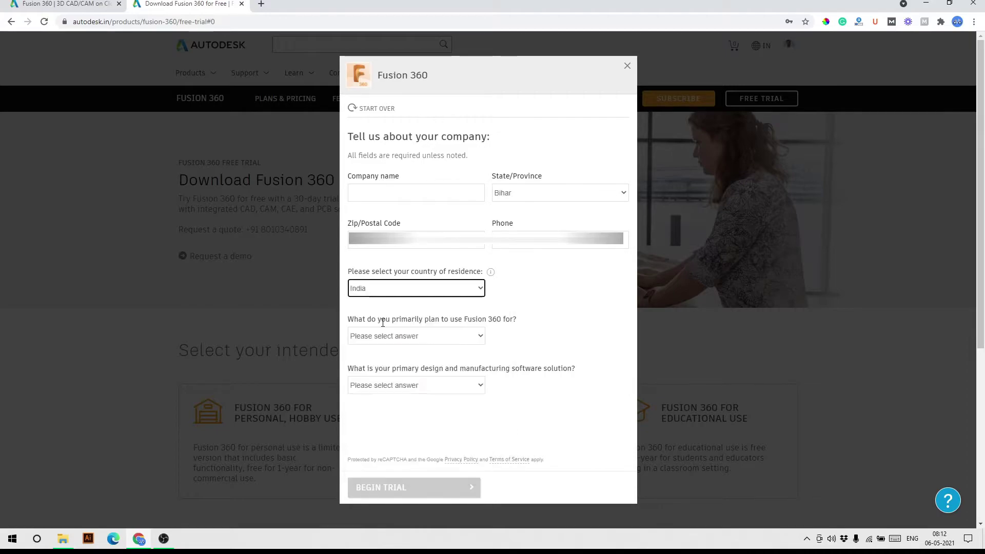
- Choose 3D Modeling as planned use and Other as current software
left_click(399, 338)
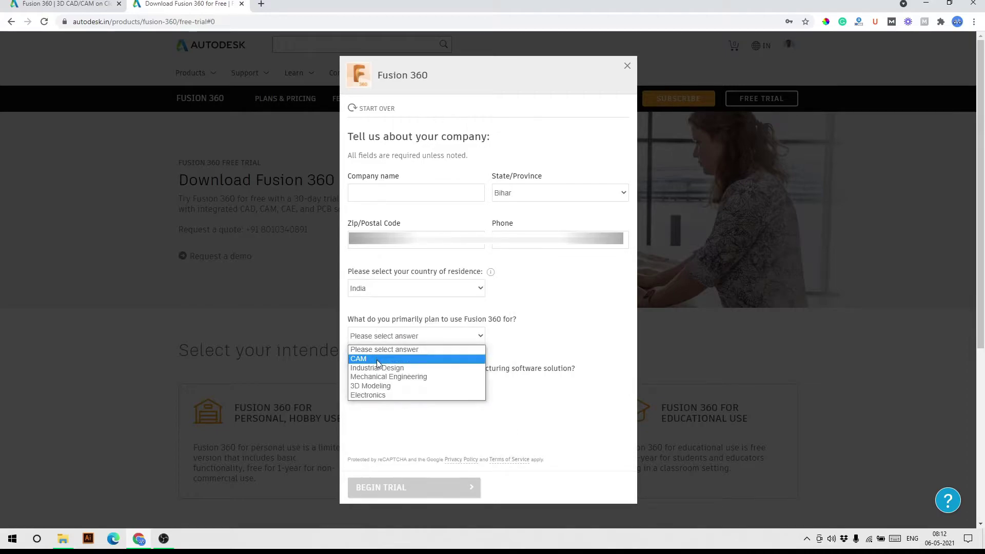
left_click(377, 385)
left_click(375, 386)
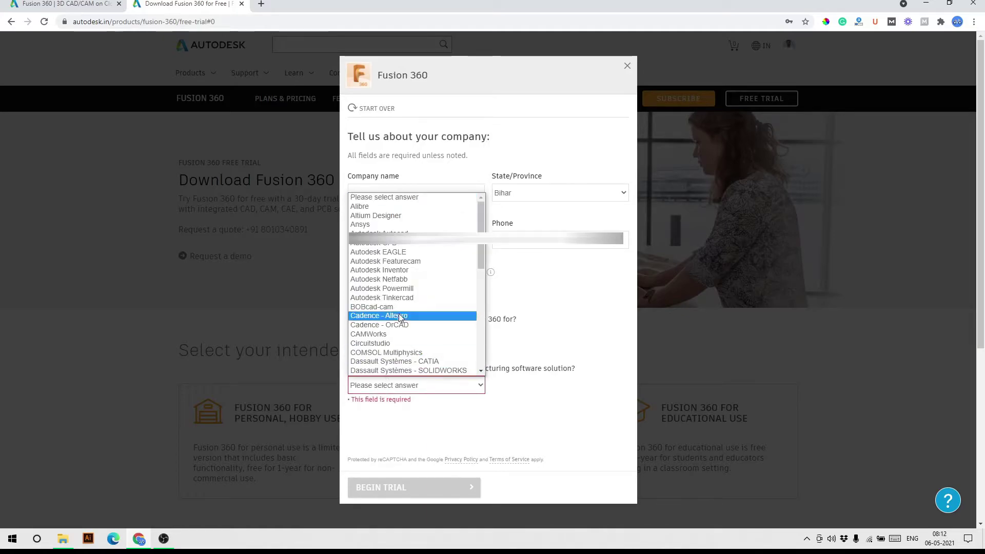
scroll(404, 306, "down", 5)
left_click(367, 371)
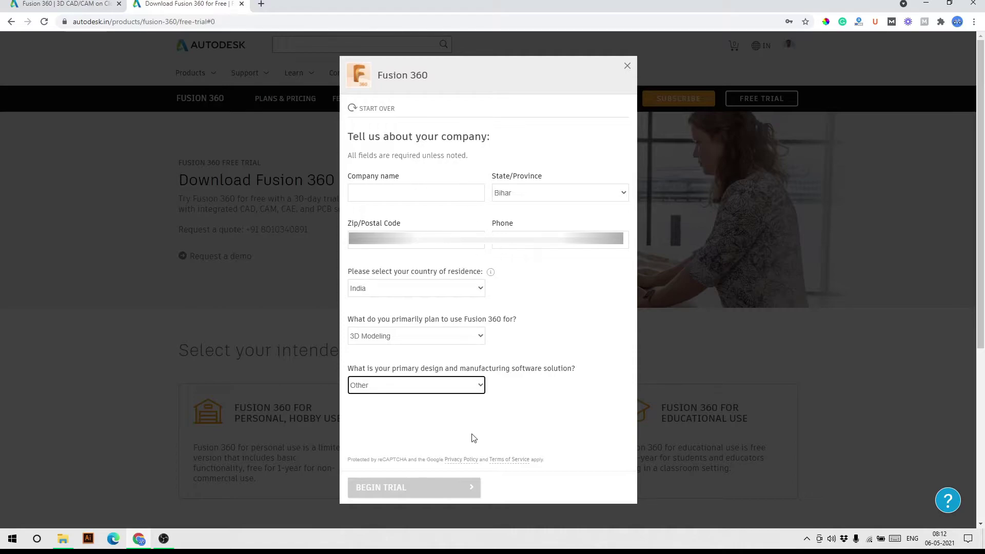
- Enter company name '3di' and begin the trial to download the installer
left_click(414, 195)
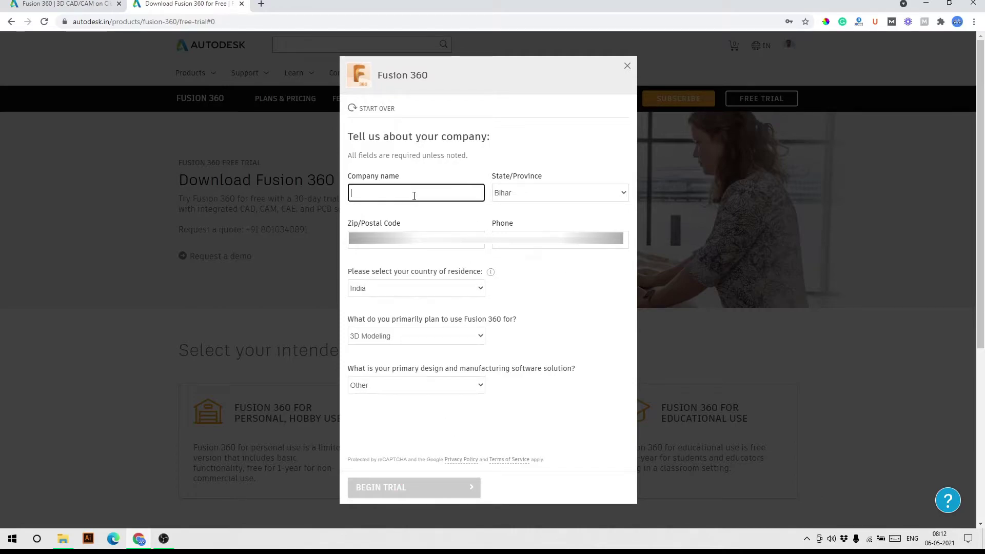
type("3diest")
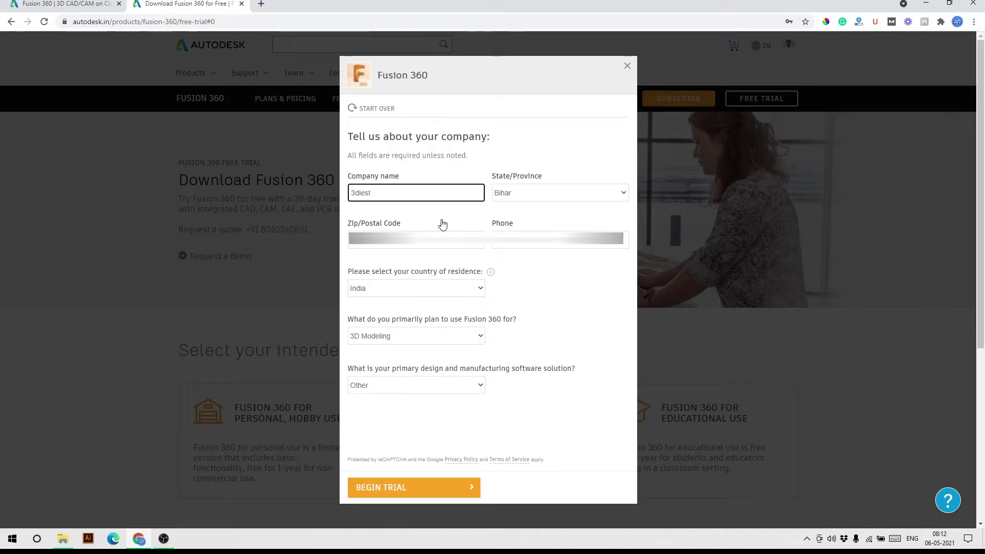
left_click(533, 153)
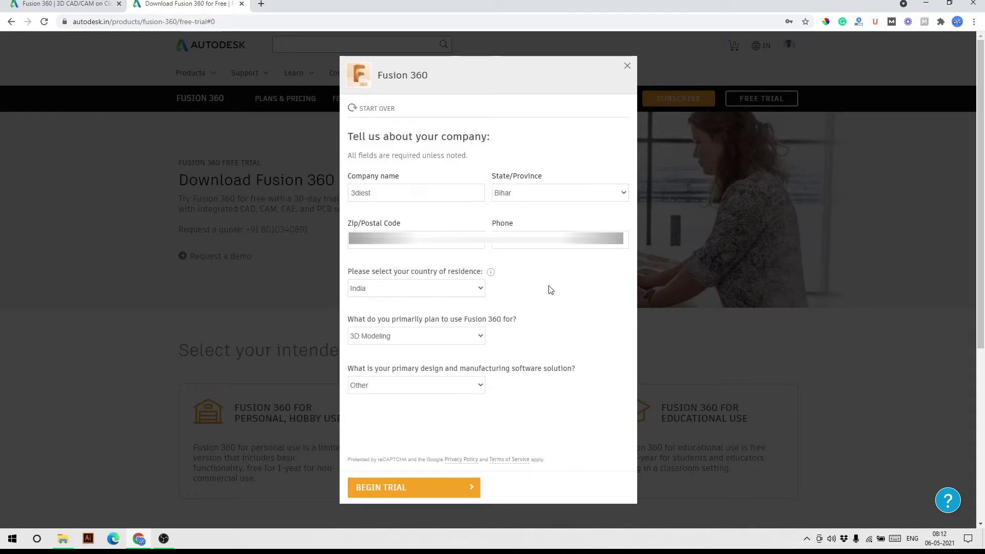
left_click(442, 491)
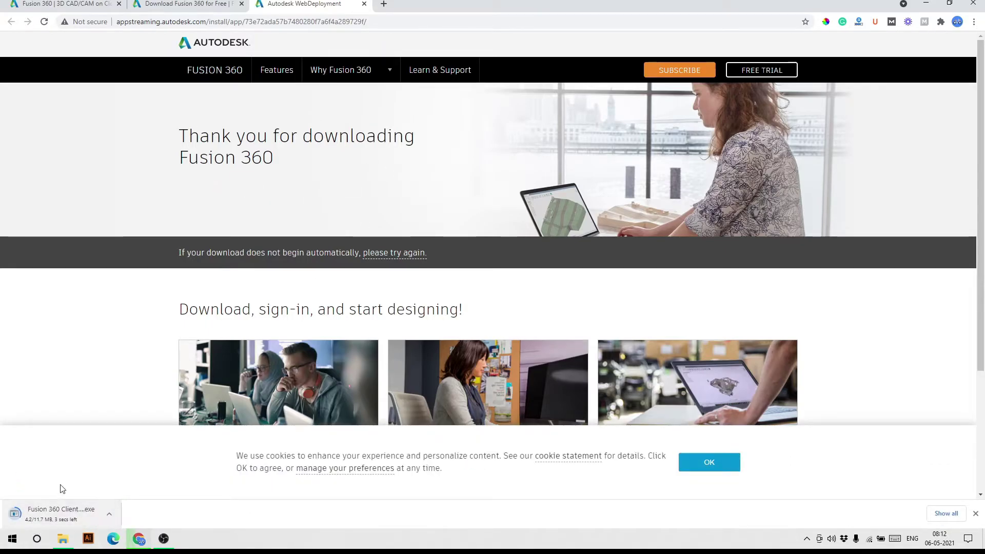
- Launch the downloaded 'Fusion 360 Client.exe' installer from Chrome's download bar
left_click(45, 514)
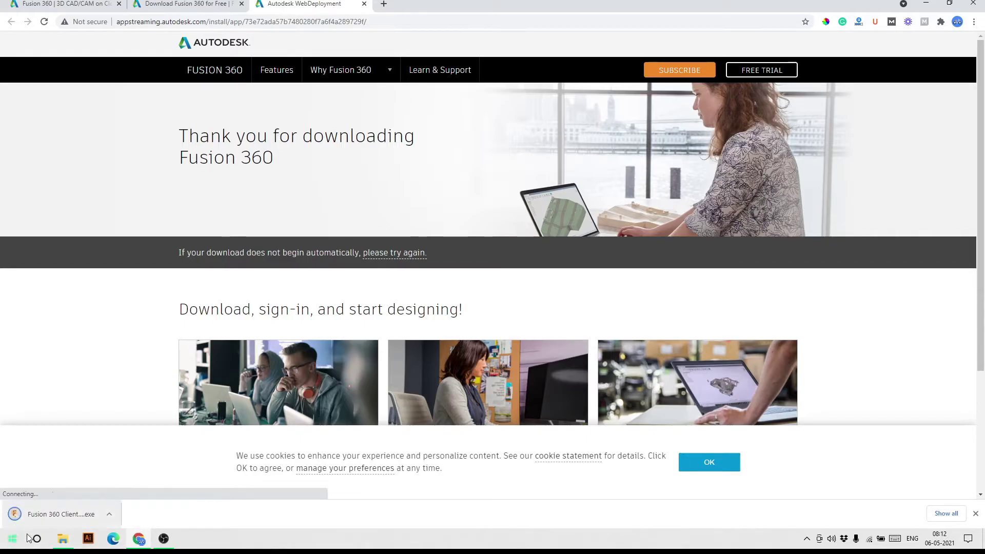
left_click(52, 516)
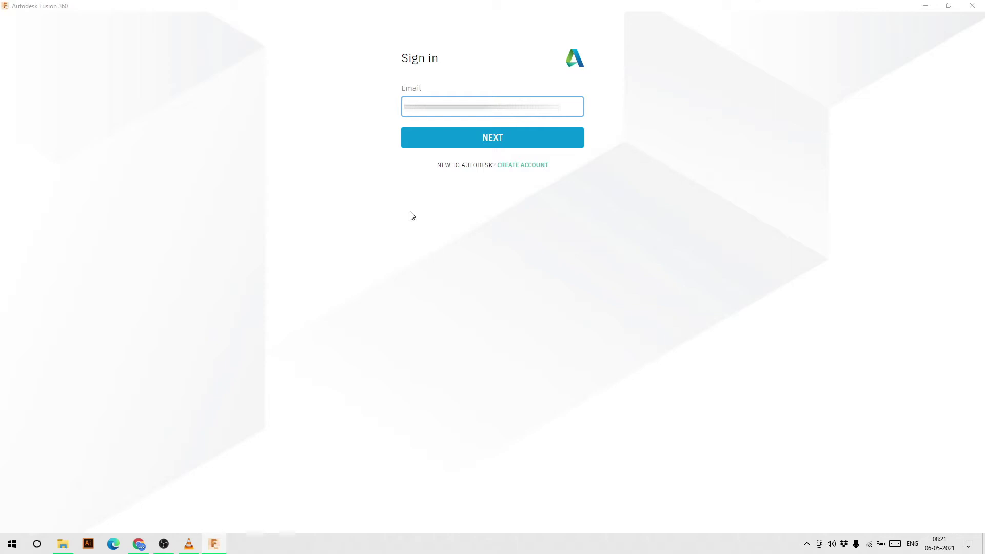
- Submit the account email, then enter the account password and sign in
left_click(472, 146)
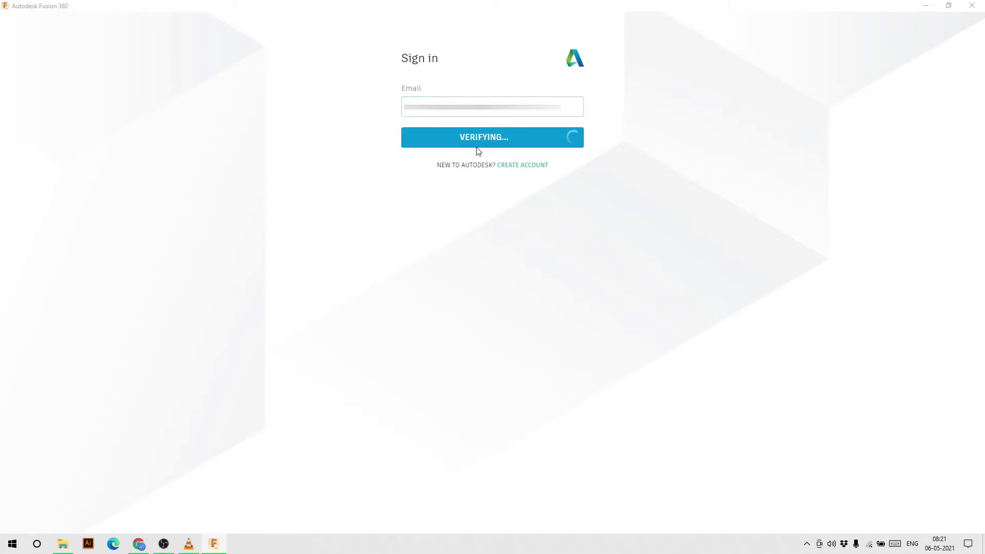
type("••••••••••••••")
key("Return")
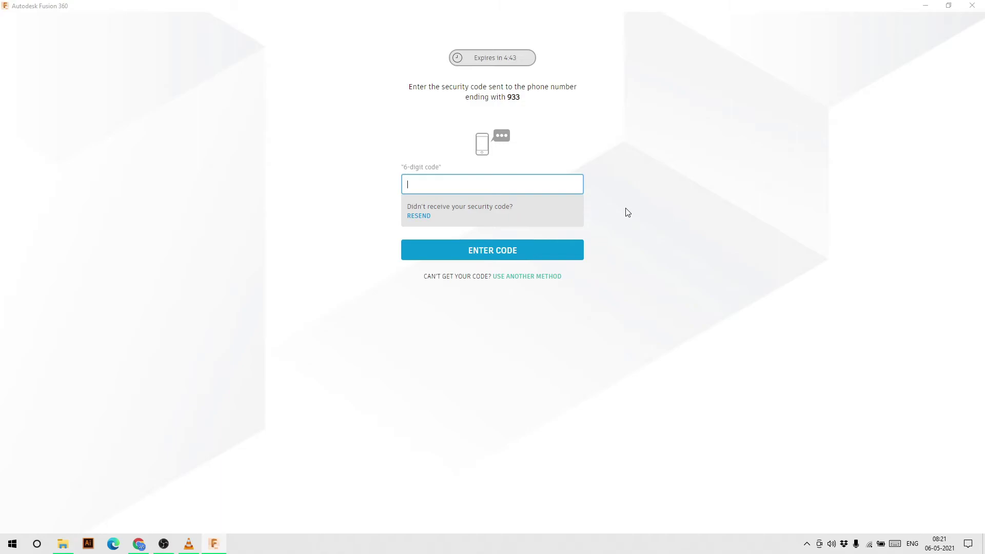
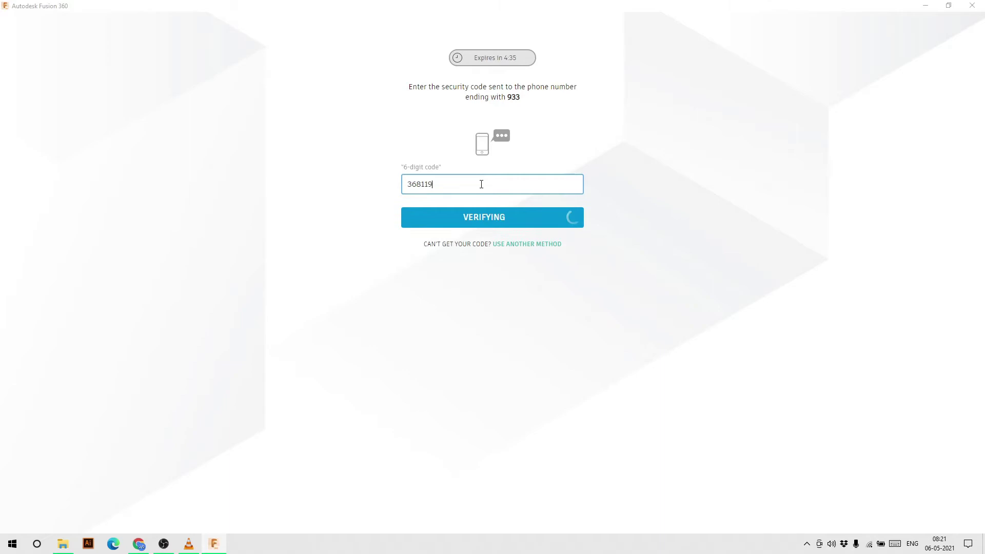